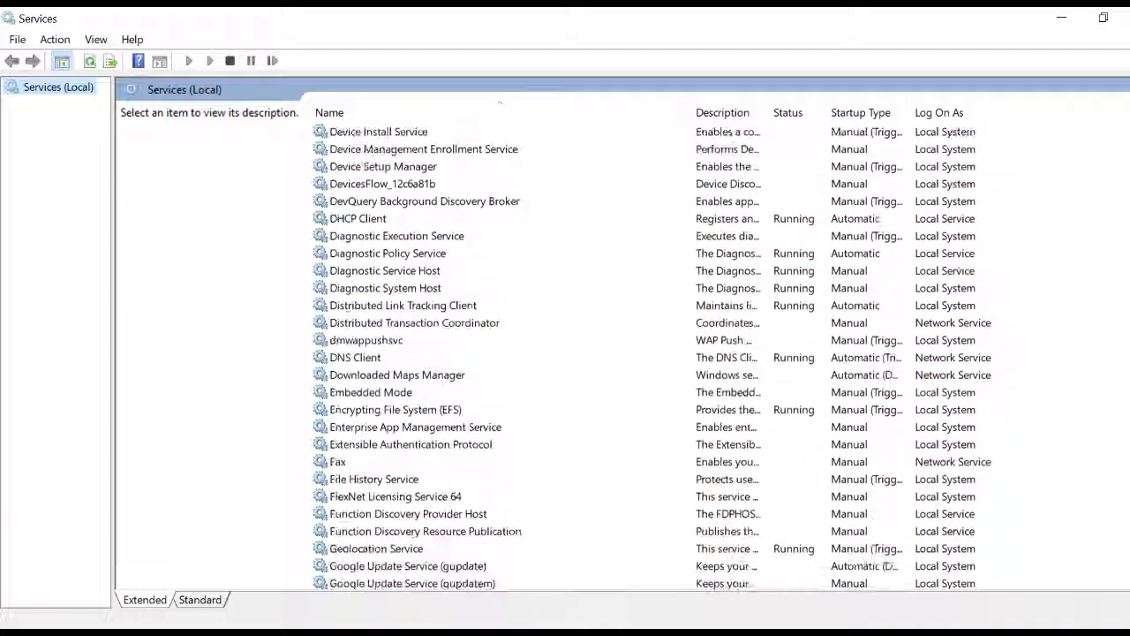
- Set the PEERNET Watch Folder Service to log on with the account PEERNET\TestAccount
scroll(618, 354, "down", 2)
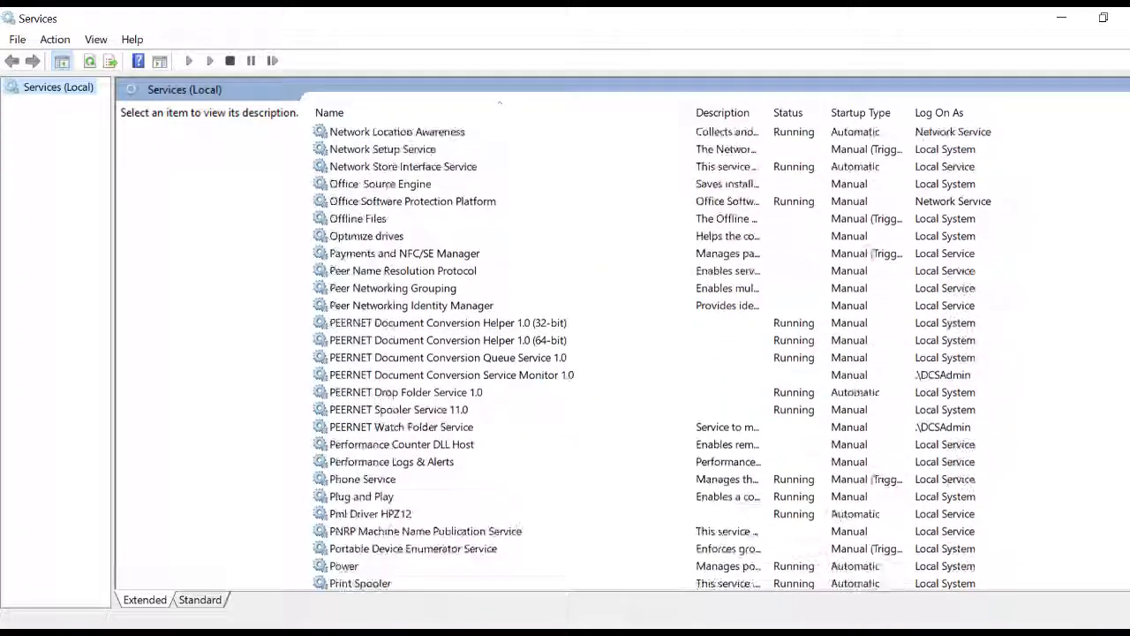
double_click(465, 424)
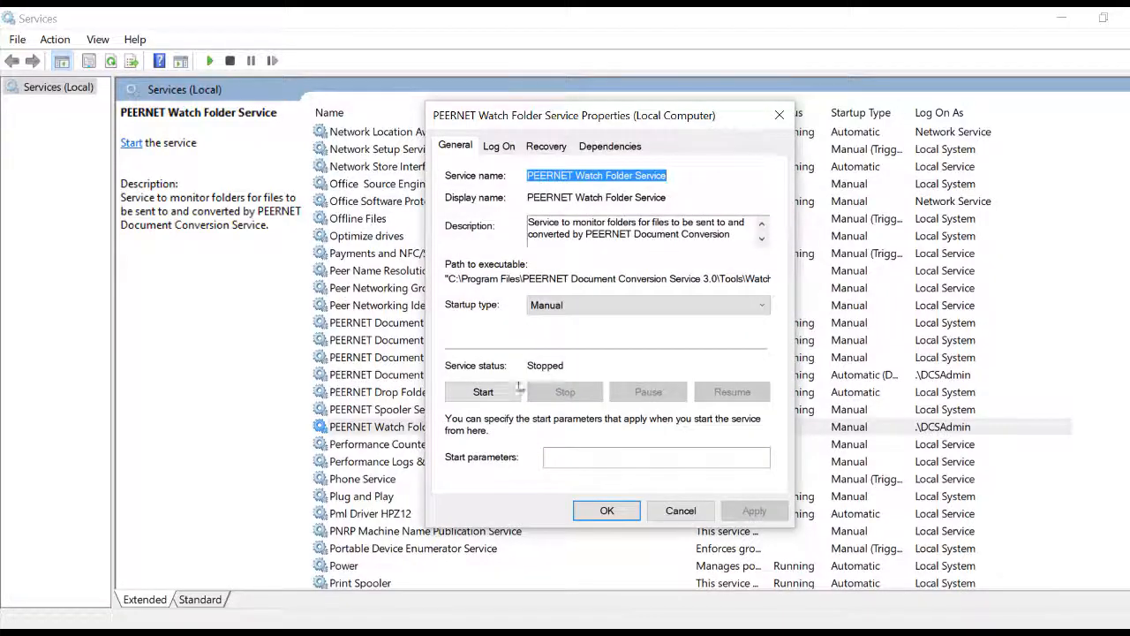
left_click(500, 146)
left_click(629, 239)
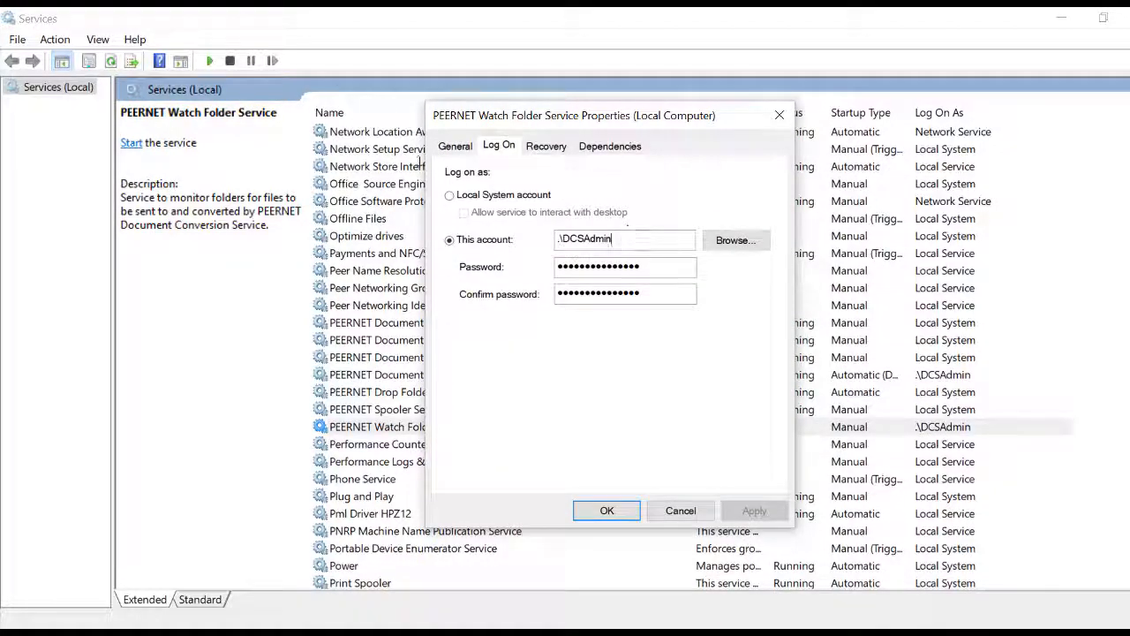
key("BackSpace")
key("BackSpace")
key("BackSpace")
key("BackSpace")
key("BackSpace")
key("BackSpace")
key("BackSpace")
key("BackSpace")
key("BackSpace")
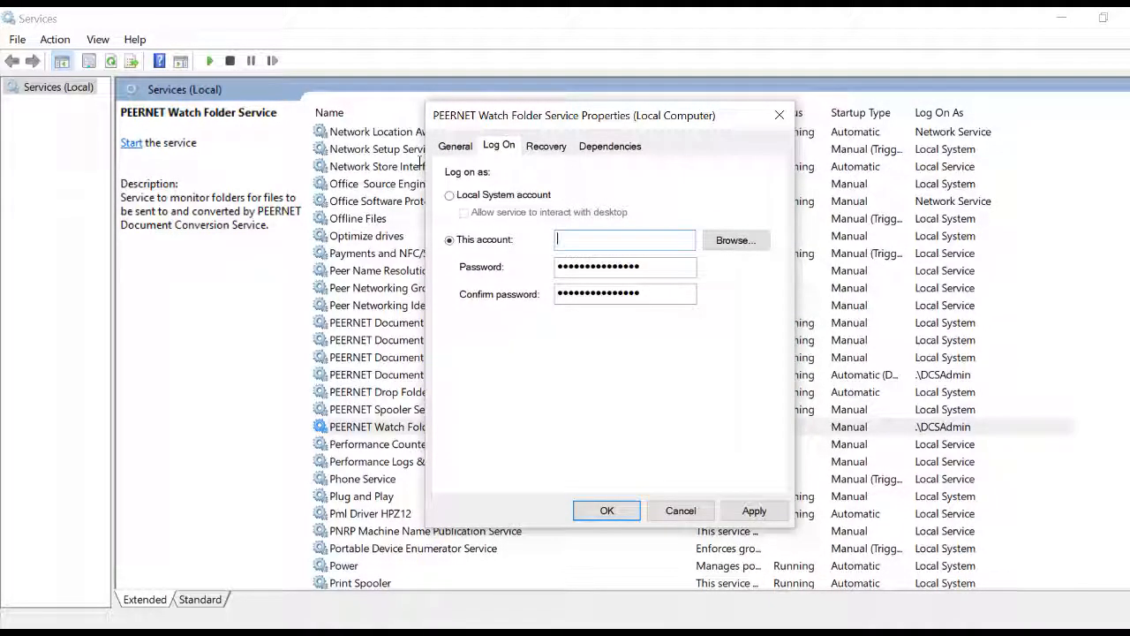
type("PEERNET\\TestAccount")
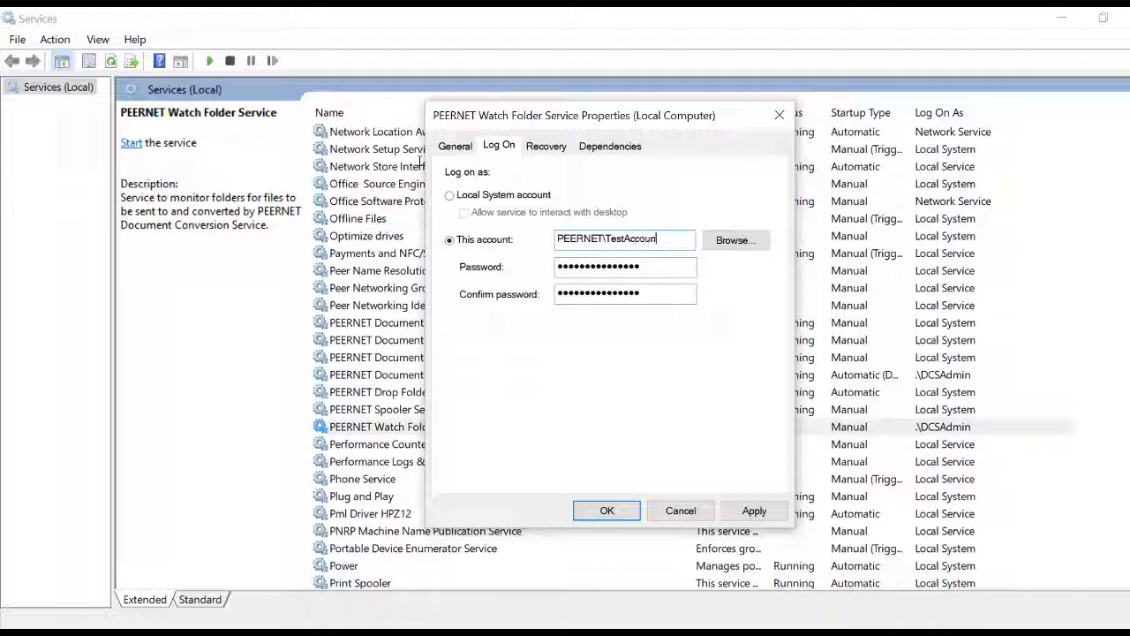
- Enter and confirm the account password for the Watch Folder Service logon, then apply the change and close the properties
key("Tab")
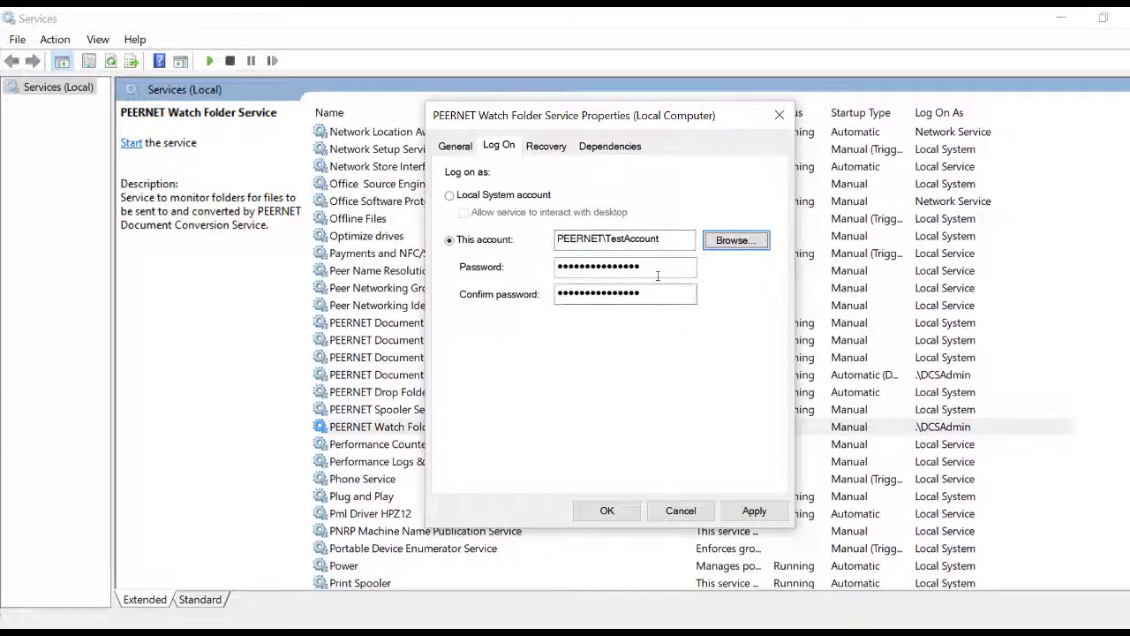
key("Tab")
type("•••••••••••")
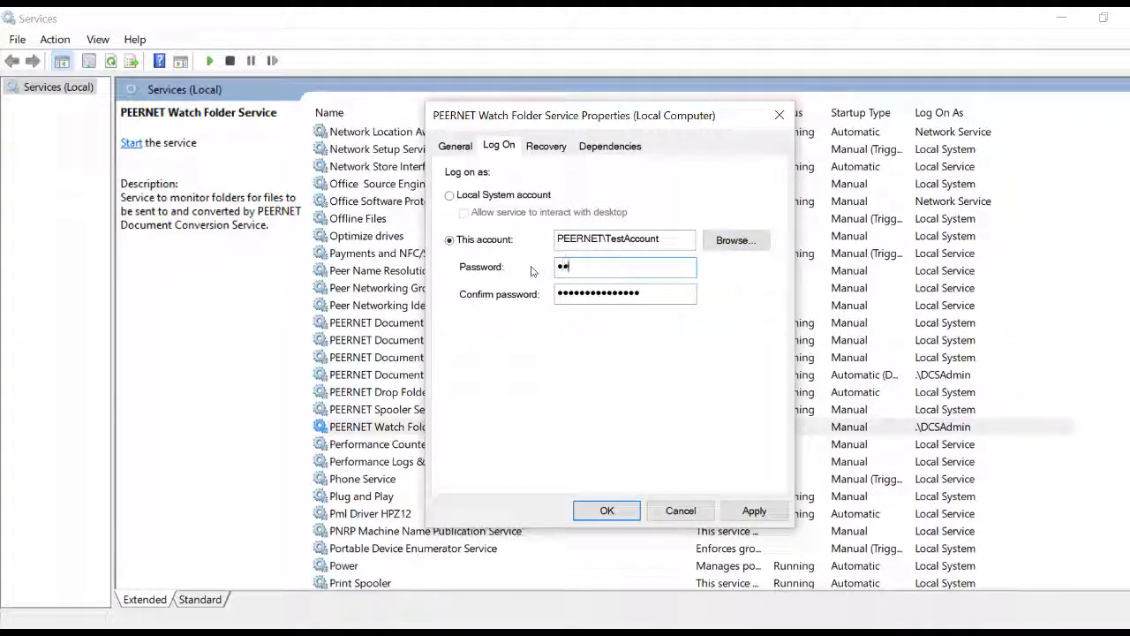
type("••••")
key("Tab")
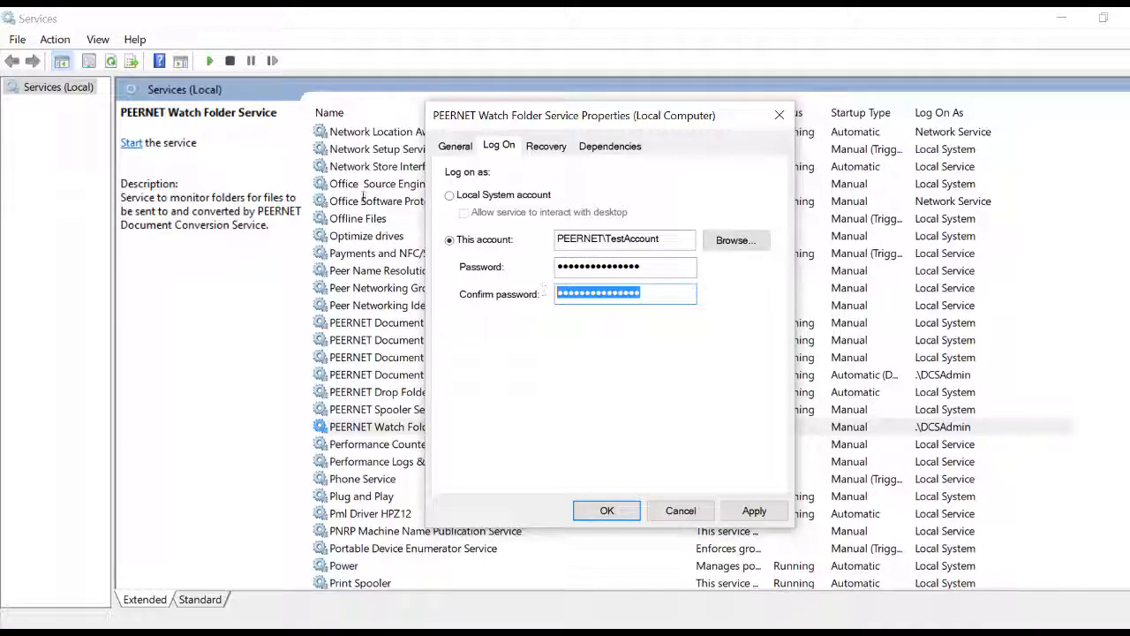
type("•••••••••••••••")
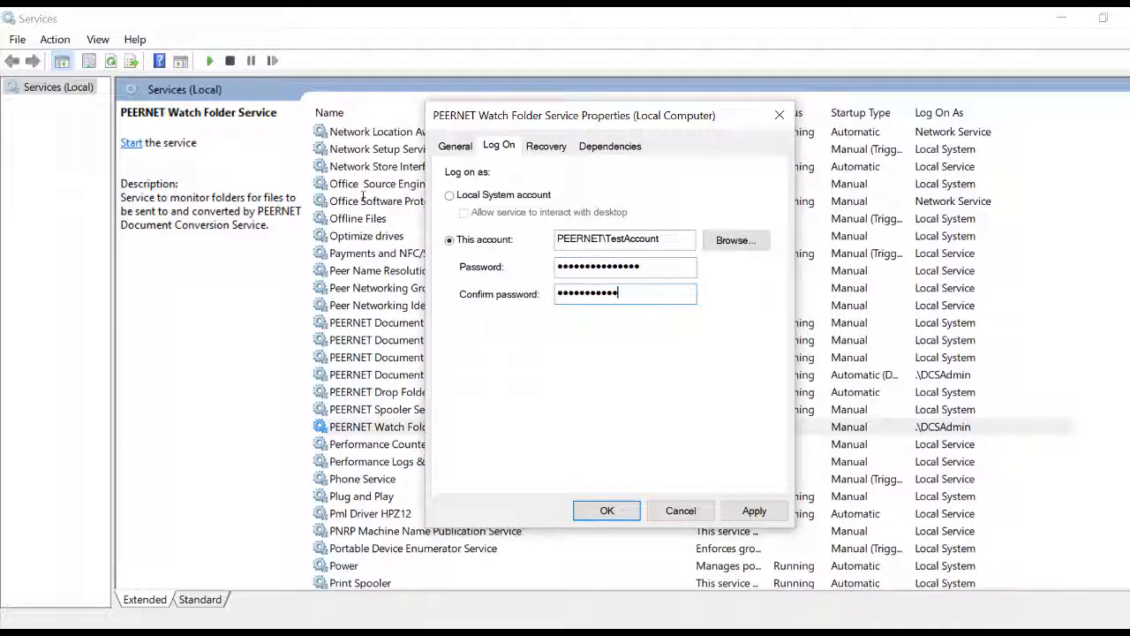
left_click(755, 510)
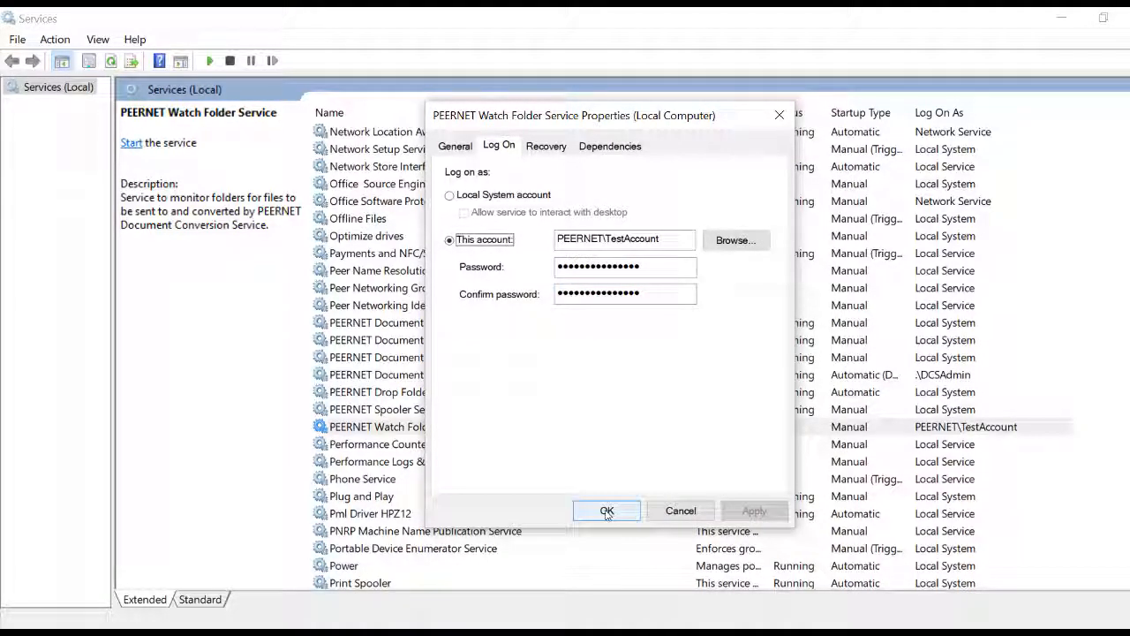
left_click(606, 512)
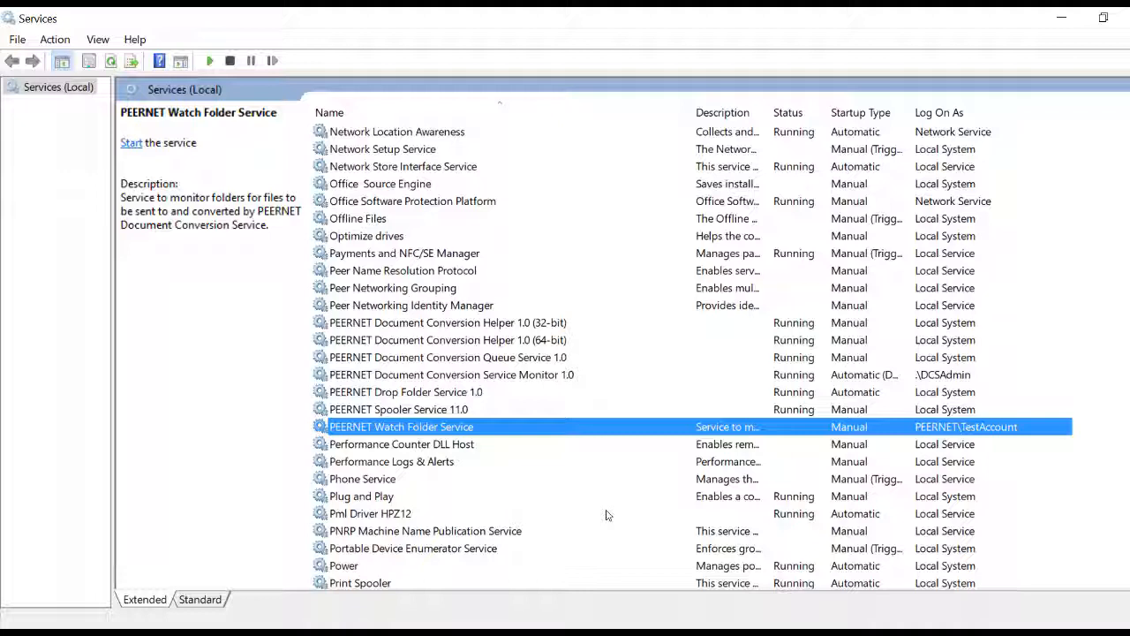
- Set the PEERNET Watch Folder Service's startup type to Automatic (Delayed Start)
right_click(617, 424)
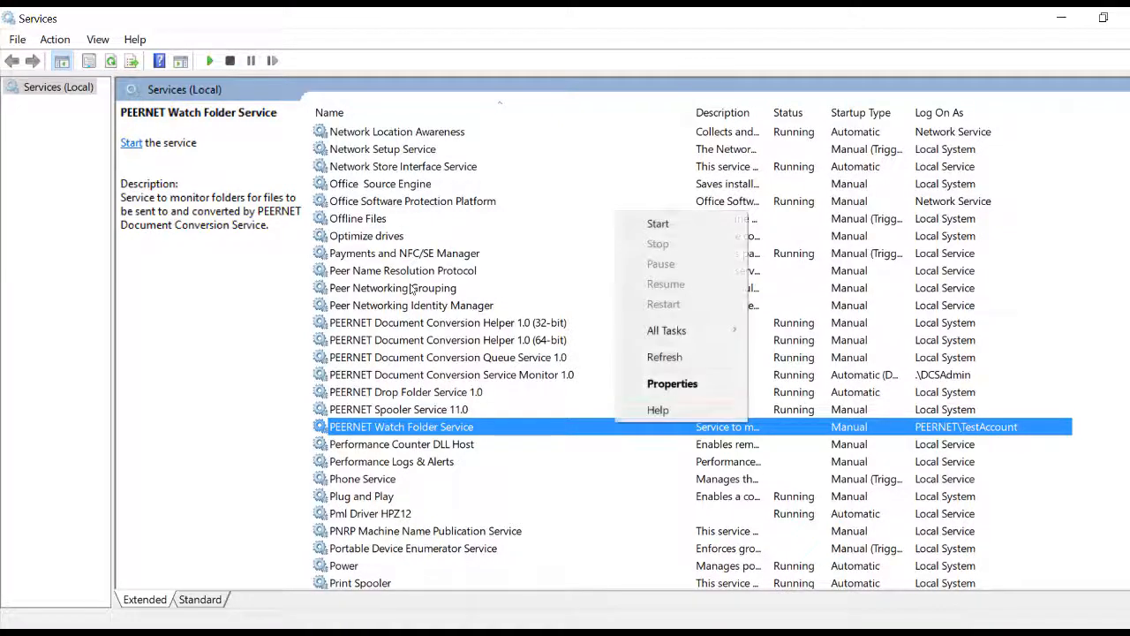
left_click(666, 385)
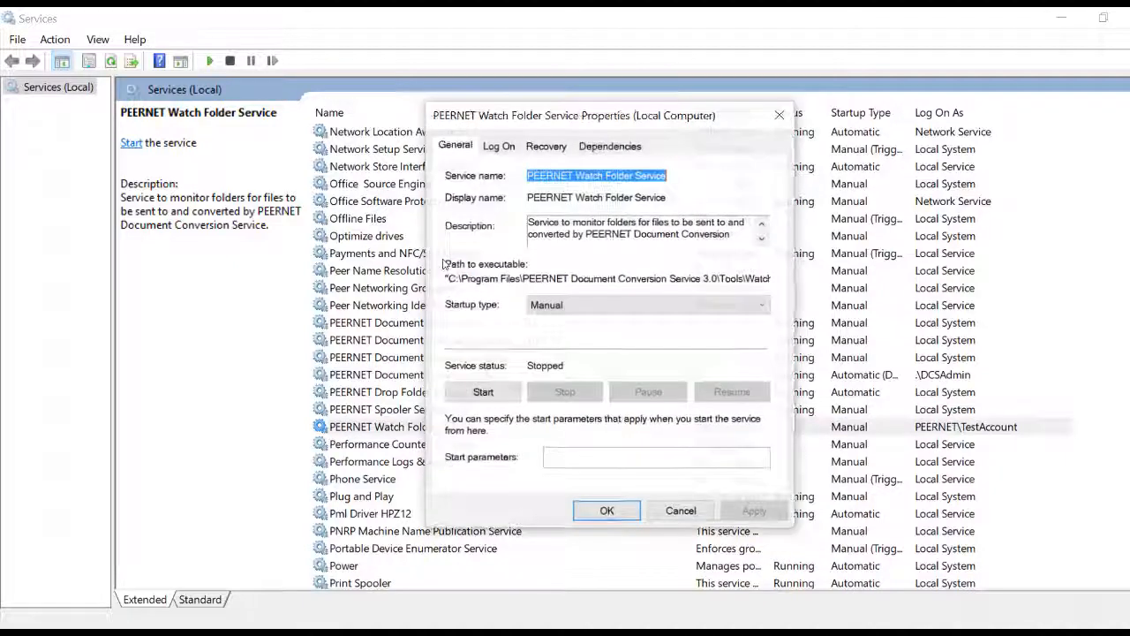
left_click(744, 307)
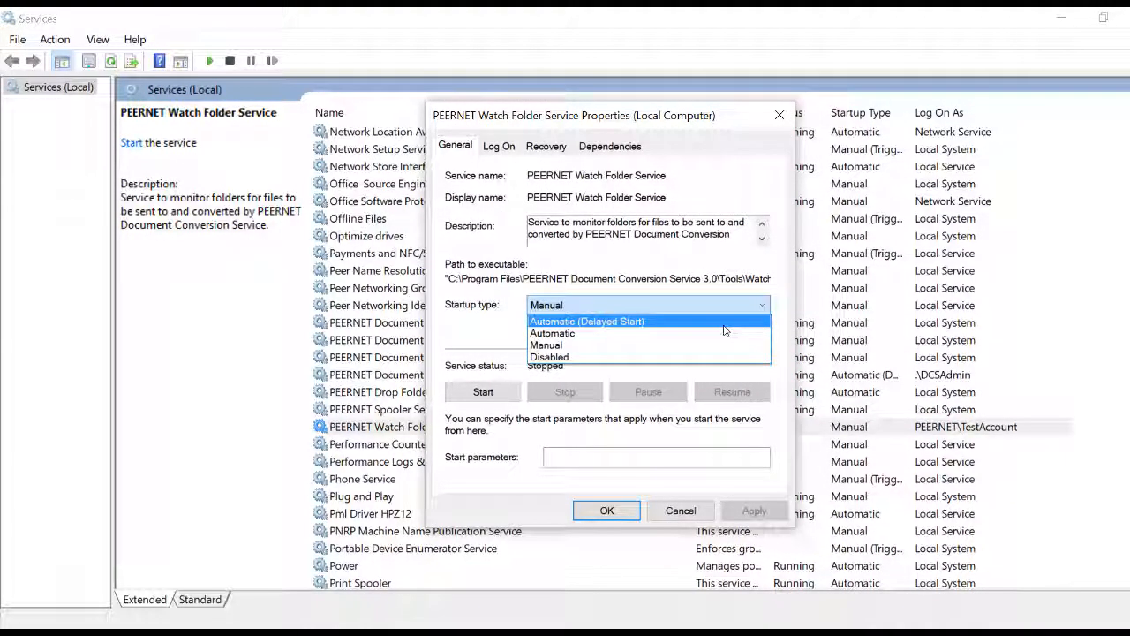
left_click(484, 225)
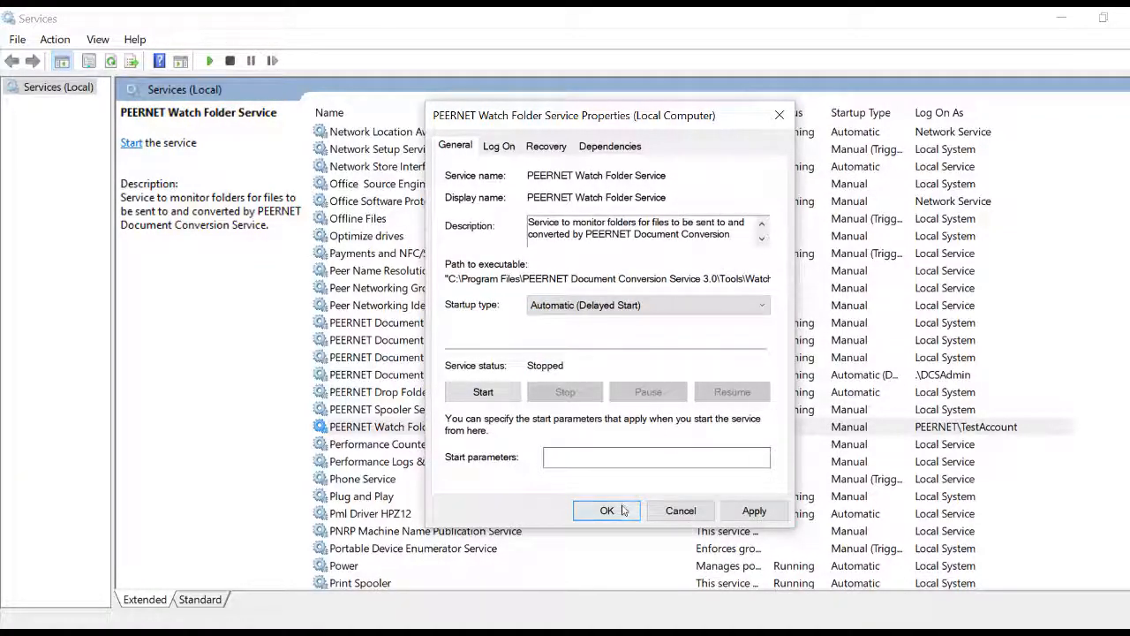
key("Return")
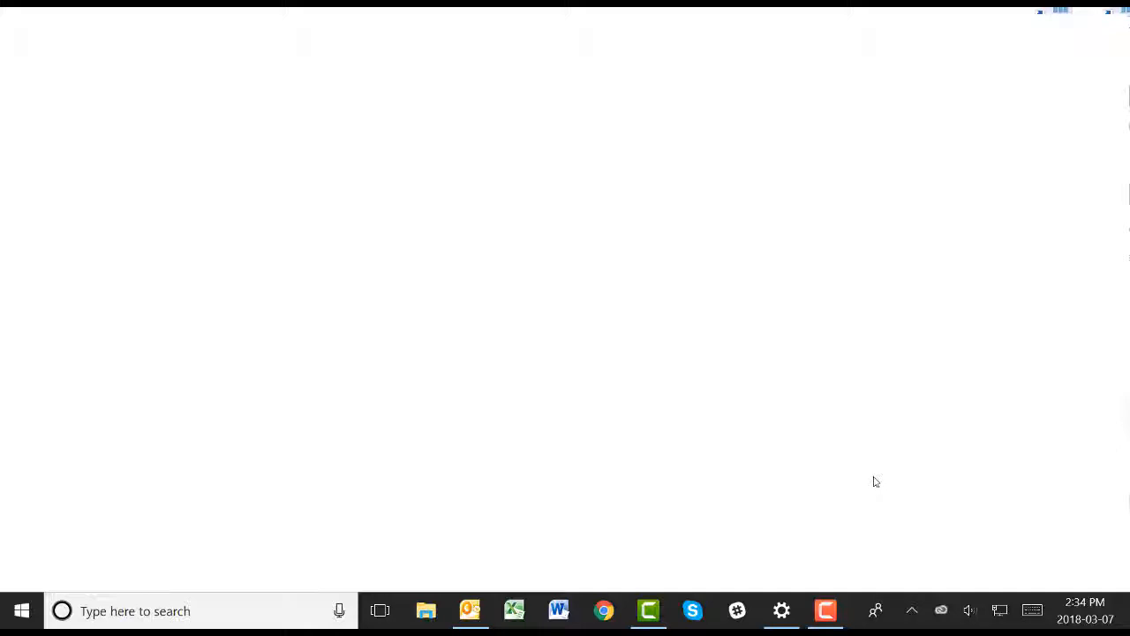
- Stop the watch folder service from the Document Conversion Service program group and dismiss the message
left_click(21, 610)
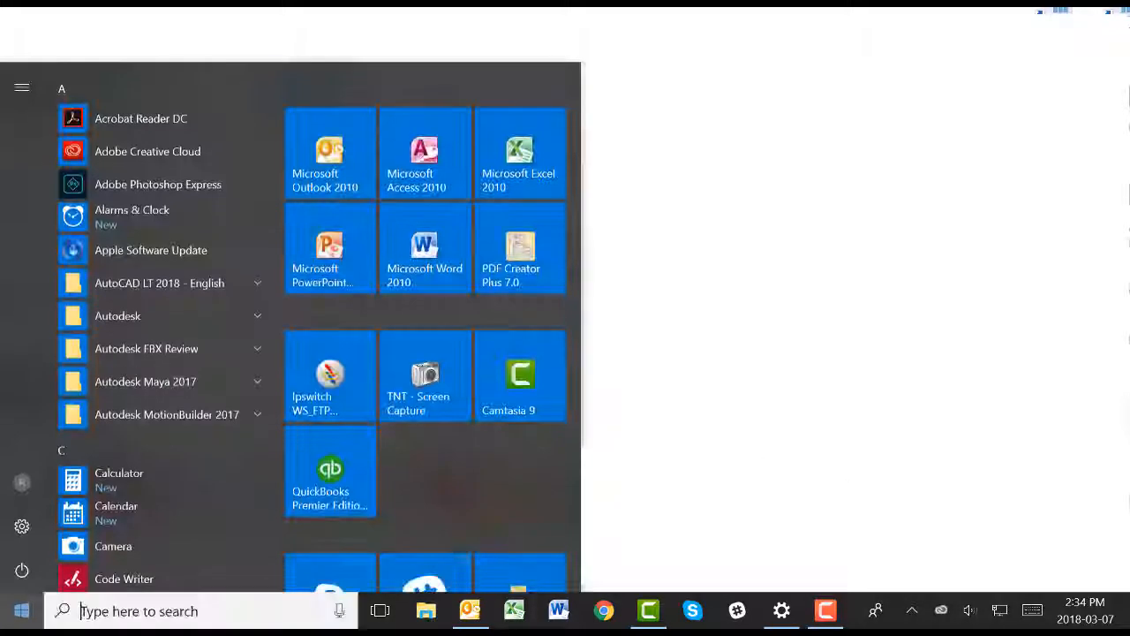
scroll(226, 416, "down", 4)
left_click(228, 392)
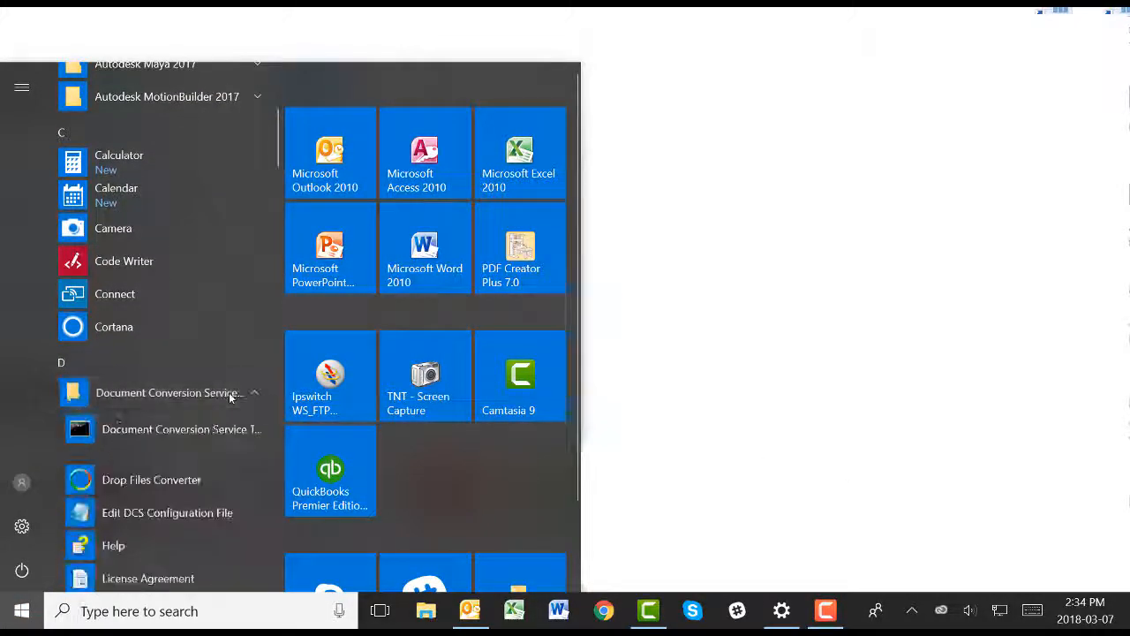
scroll(229, 392, "down", 5)
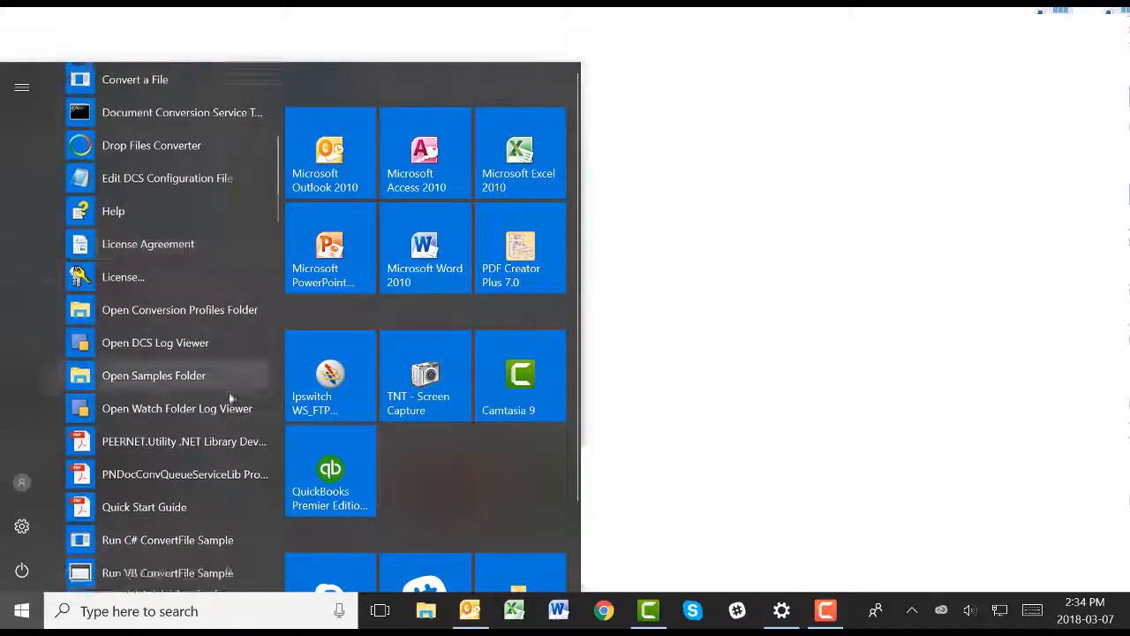
scroll(227, 397, "down", 3)
left_click(222, 447)
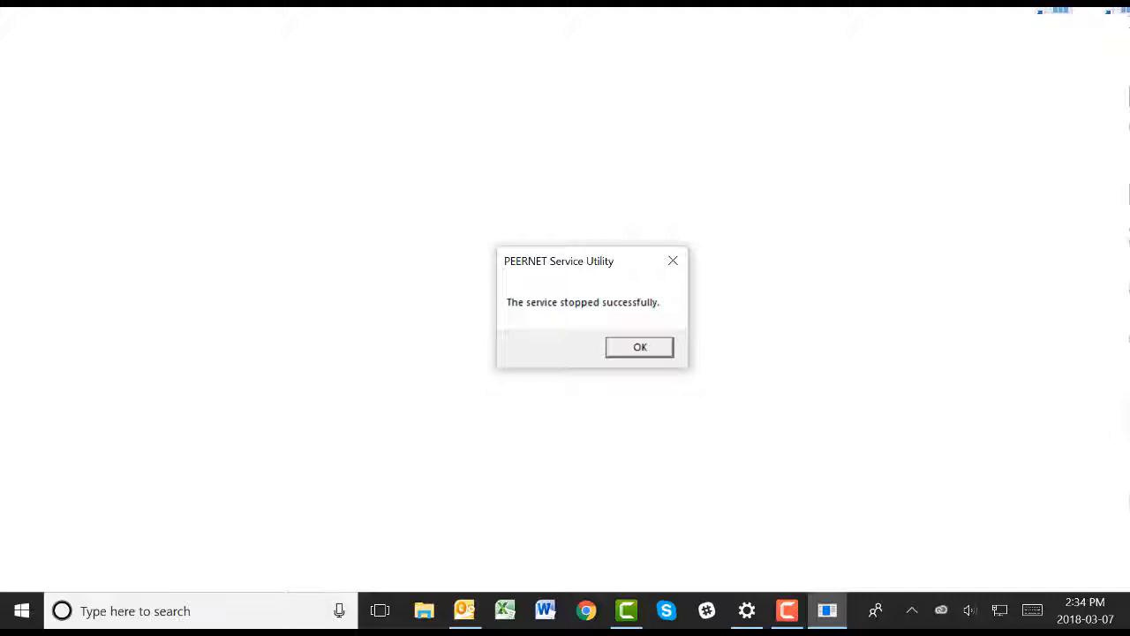
left_click(639, 346)
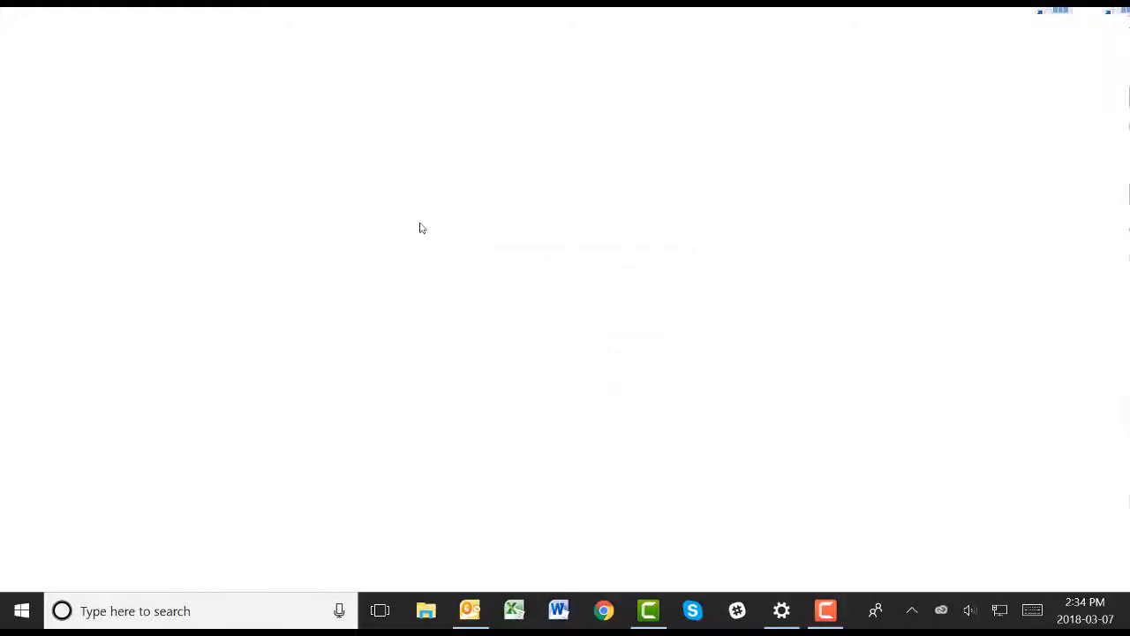
- Open the watch folder settings configuration file and set IncludeSubFolders to True for the ConvertToTIFF watch folder
left_click(22, 611)
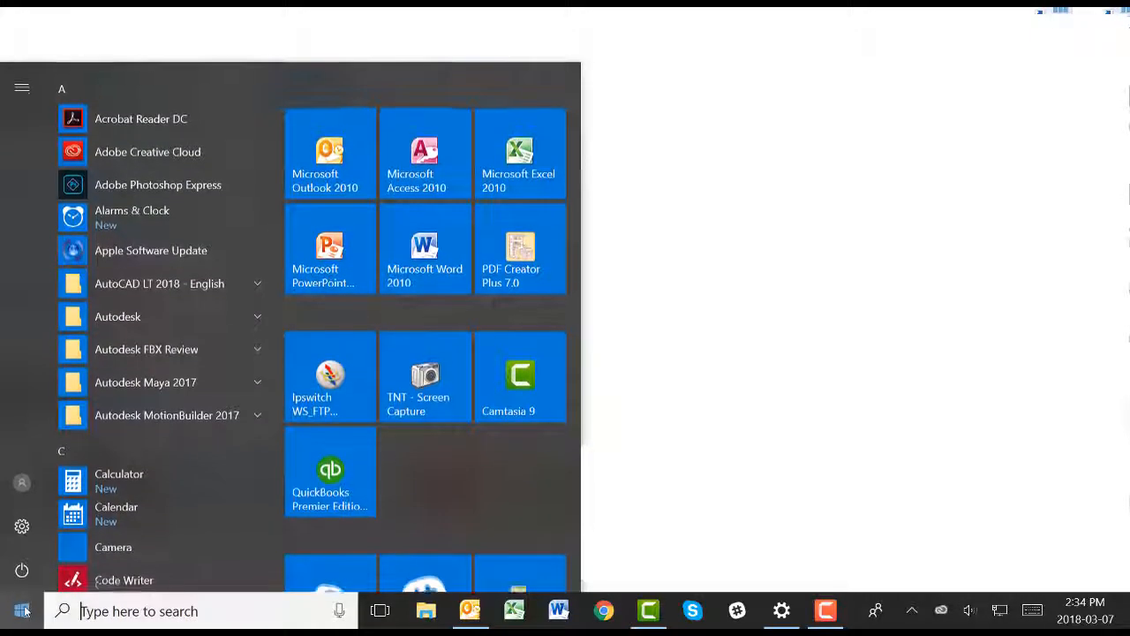
scroll(224, 446, "down", 5)
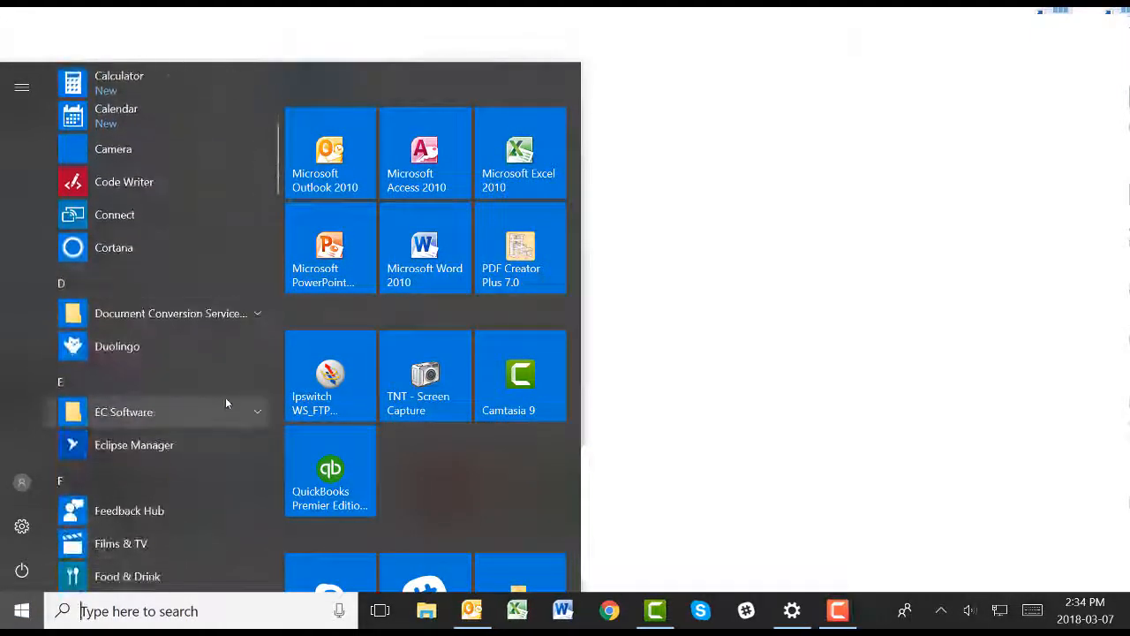
left_click(229, 315)
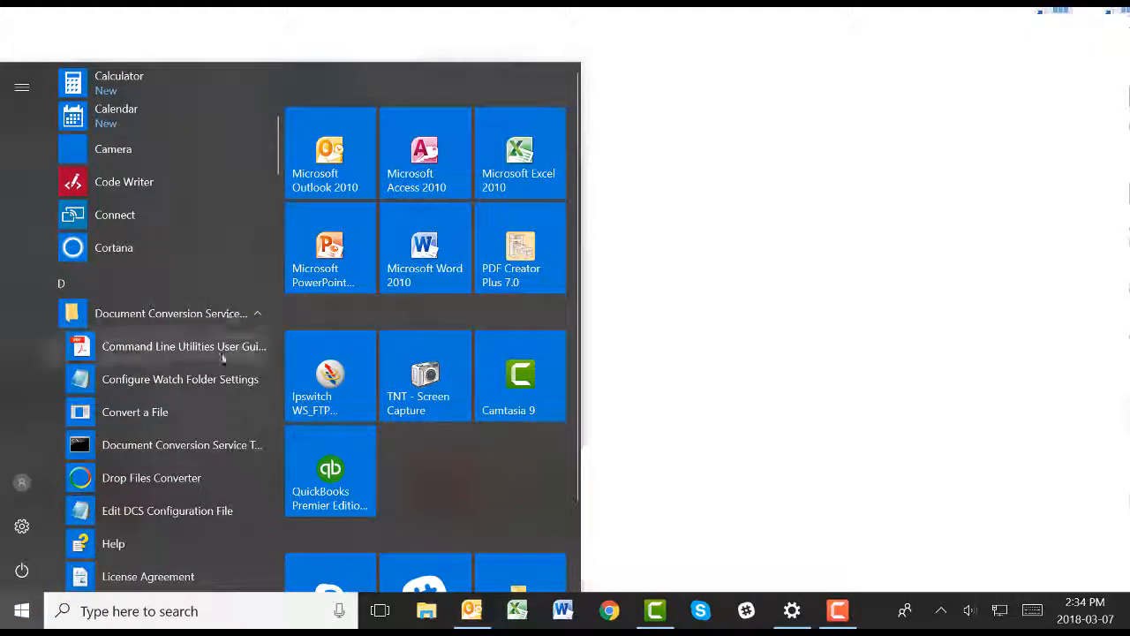
left_click(223, 385)
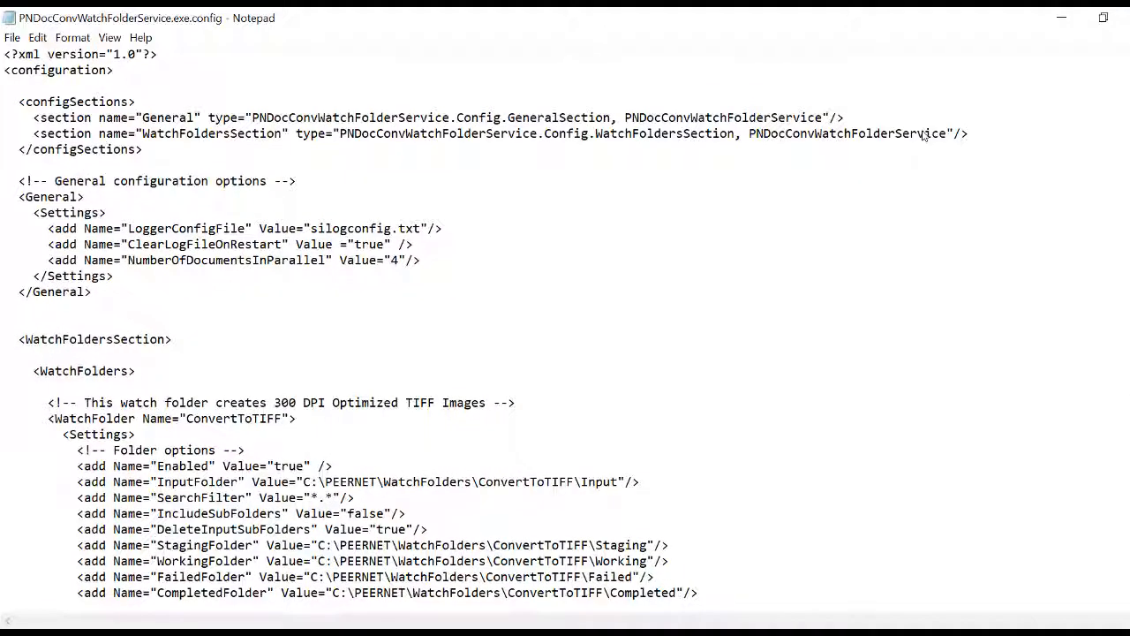
scroll(919, 133, "down", 5)
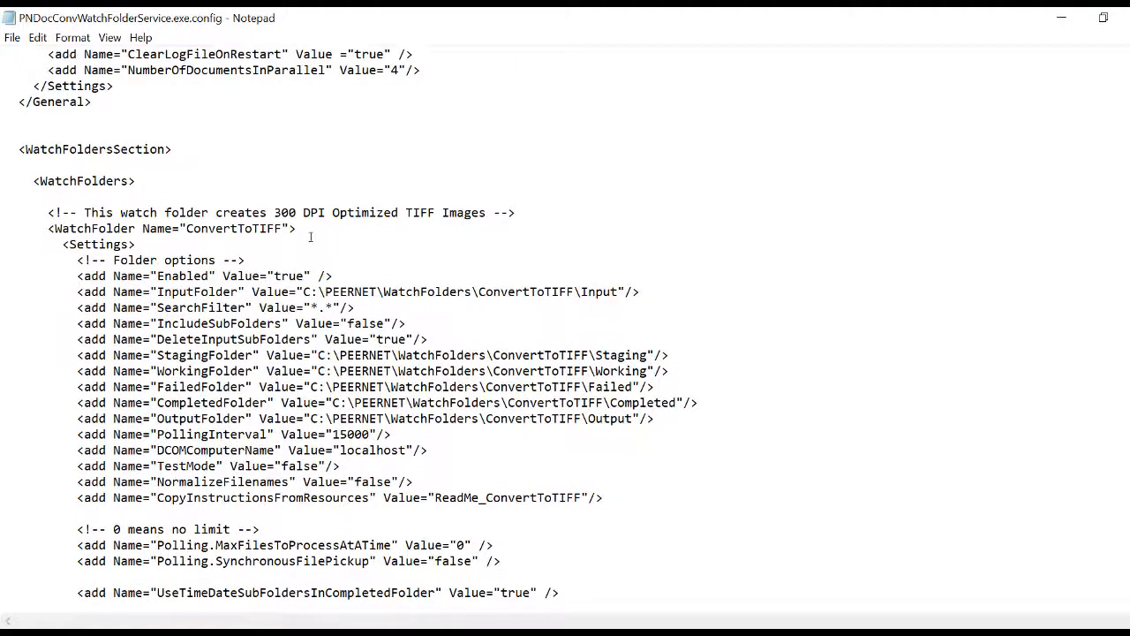
left_click_drag(186, 181, 285, 194)
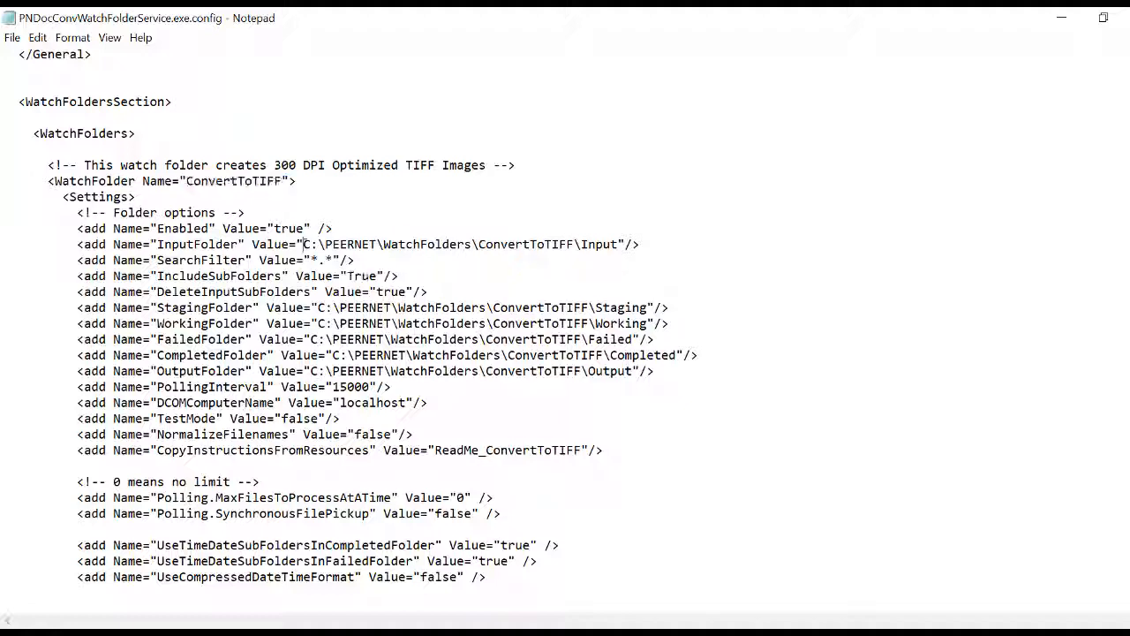
- Change the ConvertToTIFF InputFolder path to \\ServerName\X-Drive\SalesFiles\Input
left_click(304, 244)
key("Delete")
key("Delete")
key("Delete")
key("Delete")
key("Delete")
key("Delete")
key("Delete")
key("Delete")
key("Delete")
key("Delete")
key("Delete")
key("Delete")
key("Delete")
key("Delete")
key("Delete")
key("Delete")
key("Delete")
key("Delete")
key("Delete")
key("Delete")
key("Delete")
key("Delete")
key("Delete")
key("Delete")
key("Delete")
key("Delete")
key("Delete")
key("Delete")
key("Delete")
key("Delete")
key("Delete")
key("Delete")
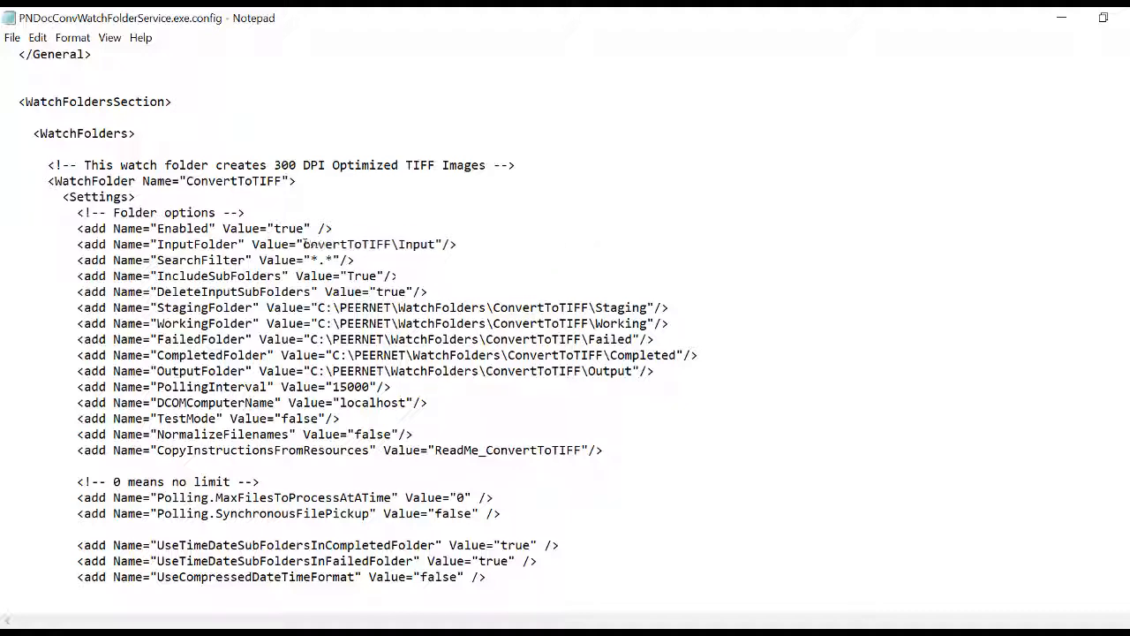
type("\\\\ServerName\\X-Drive\\SalesFiles\\")
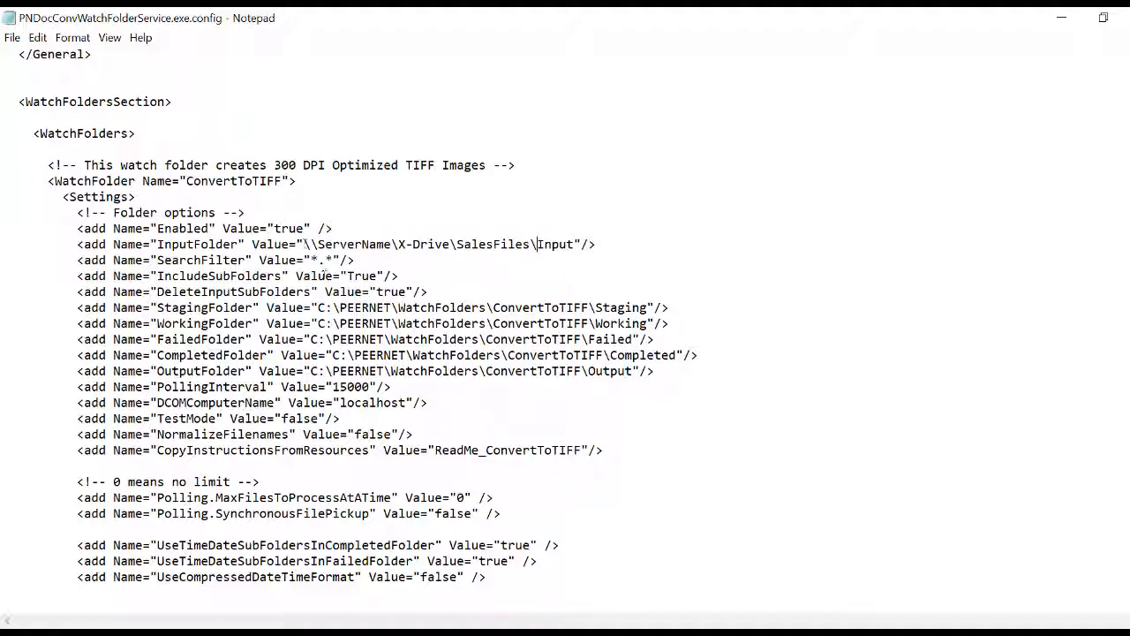
- Change the ConvertToTIFF FailedFolder path to \\ServerName\X-Drive\SalesFiles\Failed
left_click(311, 340)
key("Delete")
key("Delete")
key("Delete")
key("Delete")
key("Delete")
key("Delete")
key("Delete")
key("Delete")
key("Delete")
key("Delete")
key("Delete")
key("Delete")
key("Delete")
key("Delete")
key("Delete")
key("Delete")
key("Delete")
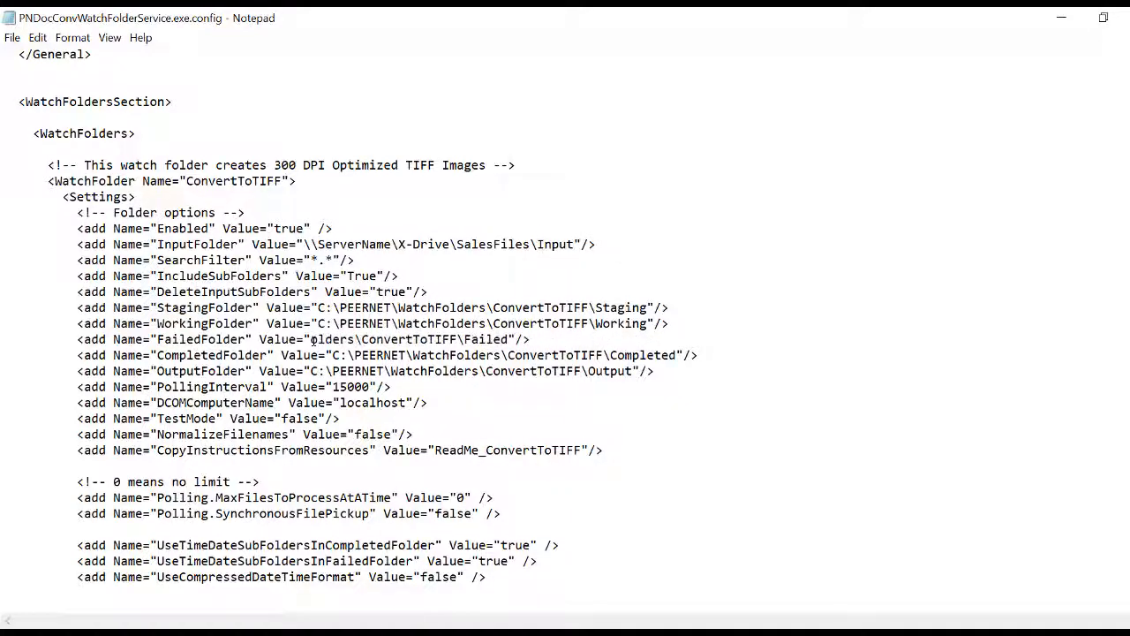
key("Delete")
key("Delete")
key("Delete")
key("Delete")
key("Delete")
key("Delete")
key("Delete")
key("Delete")
key("Delete")
key("Delete")
key("Delete")
key("Delete")
key("Delete")
key("Delete")
key("Delete")
key("Delete")
key("Delete")
key("Delete")
key("Delete")
key("Delete")
type("\\\\ServerName\\X-Drive\\SalesFiles\\")
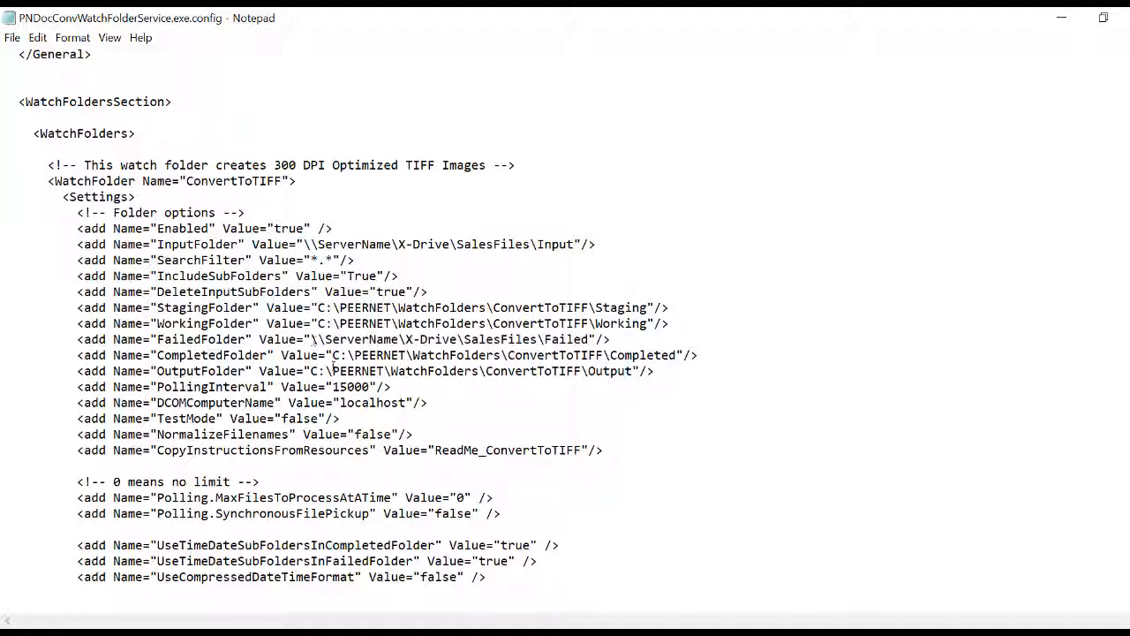
- Change the ConvertToTIFF CompletedFolder path to \\ServerName\X-Drive\SalesFiles\Completed
left_click(333, 355)
key("Delete")
key("Delete")
key("Delete")
key("Delete")
key("Delete")
key("Delete")
key("Delete")
key("Delete")
key("Delete")
key("Delete")
key("Delete")
key("Delete")
key("Delete")
key("Delete")
key("Delete")
key("Delete")
key("Delete")
key("Delete")
key("Delete")
key("Delete")
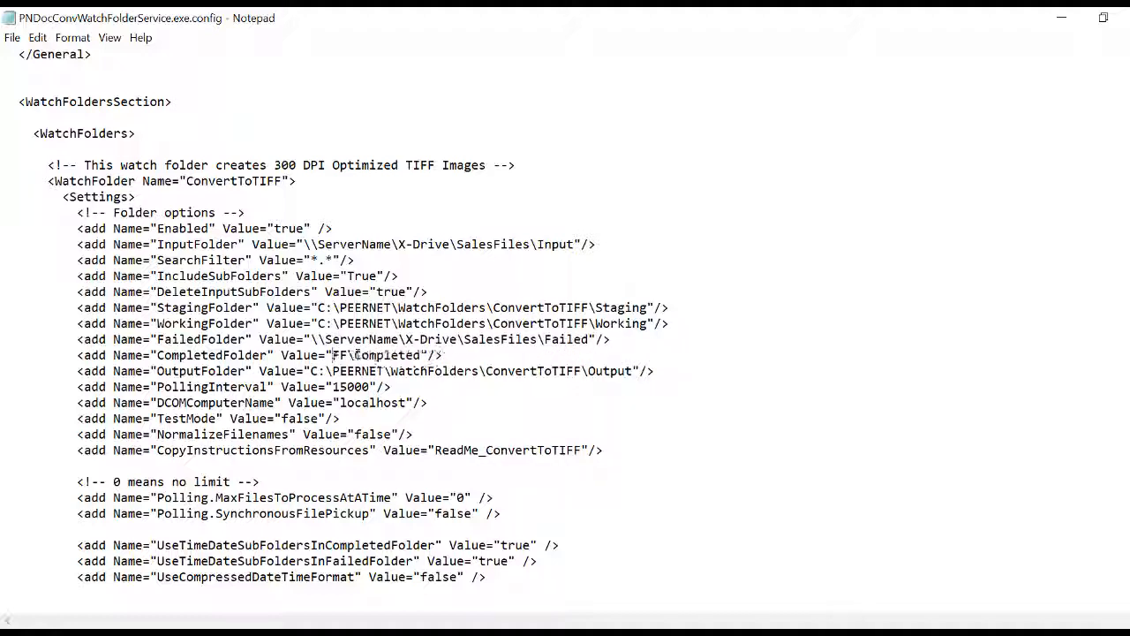
key("Delete")
key("Delete")
key("Delete")
type("\\\\ServerName\\X-Drive\\SalesFiles\\")
- Change the ConvertToTIFF OutputFolder path to \\ServerName\X-Drive\SalesFiles\Output
left_click(314, 371)
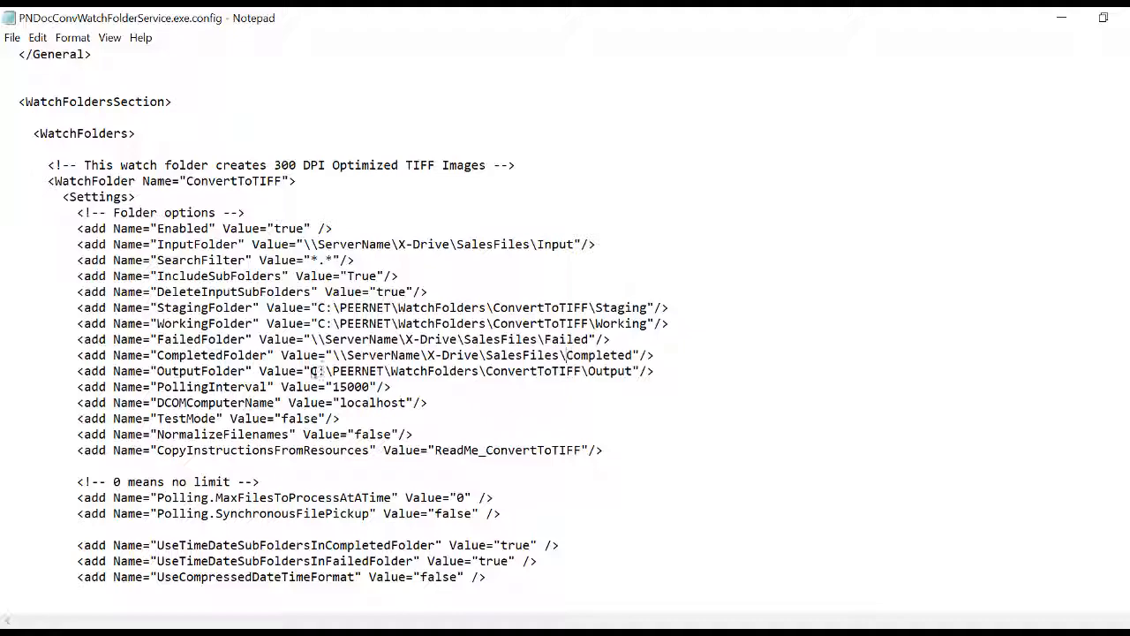
key("Delete")
key("Delete")
key("Delete")
key("Delete")
key("Delete")
key("Delete")
key("Delete")
key("Delete")
key("Delete")
key("Delete")
key("Delete")
key("Delete")
key("Delete")
key("Delete")
key("Delete")
key("Delete")
key("Delete")
key("Delete")
key("Delete")
key("Delete")
key("Delete")
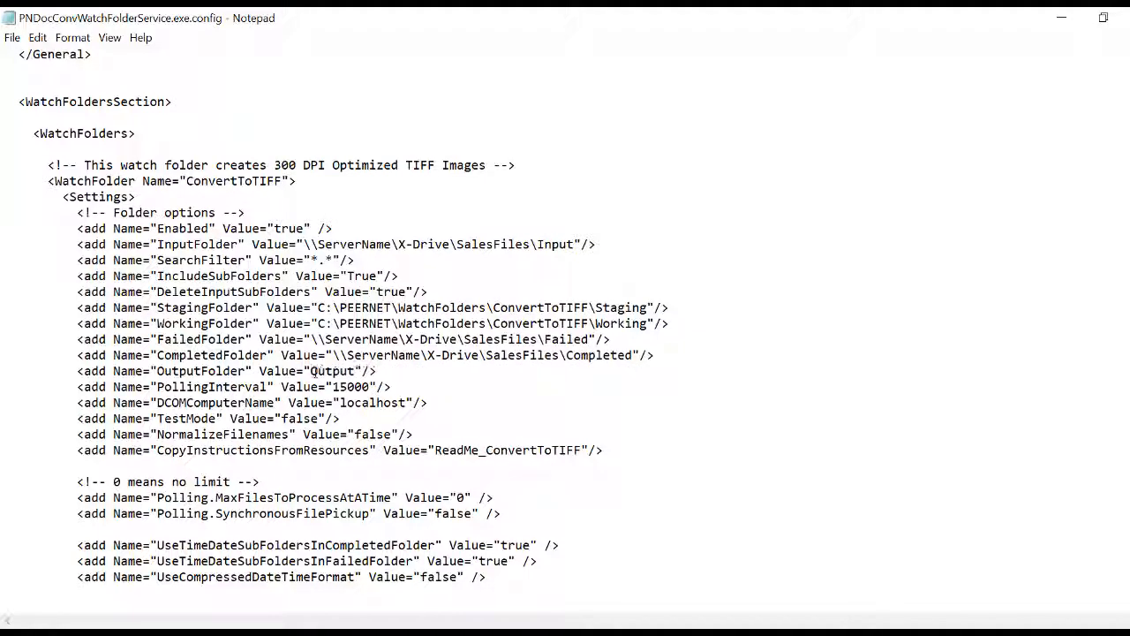
type("\\\\ServerName\\X-Drive\\SalesFiles\\")
- Set ClusteredProcessing.Enabled to true for the ConvertToTIFF watch folder and save the configuration file
scroll(314, 372, "down", 10)
scroll(315, 372, "down", 4)
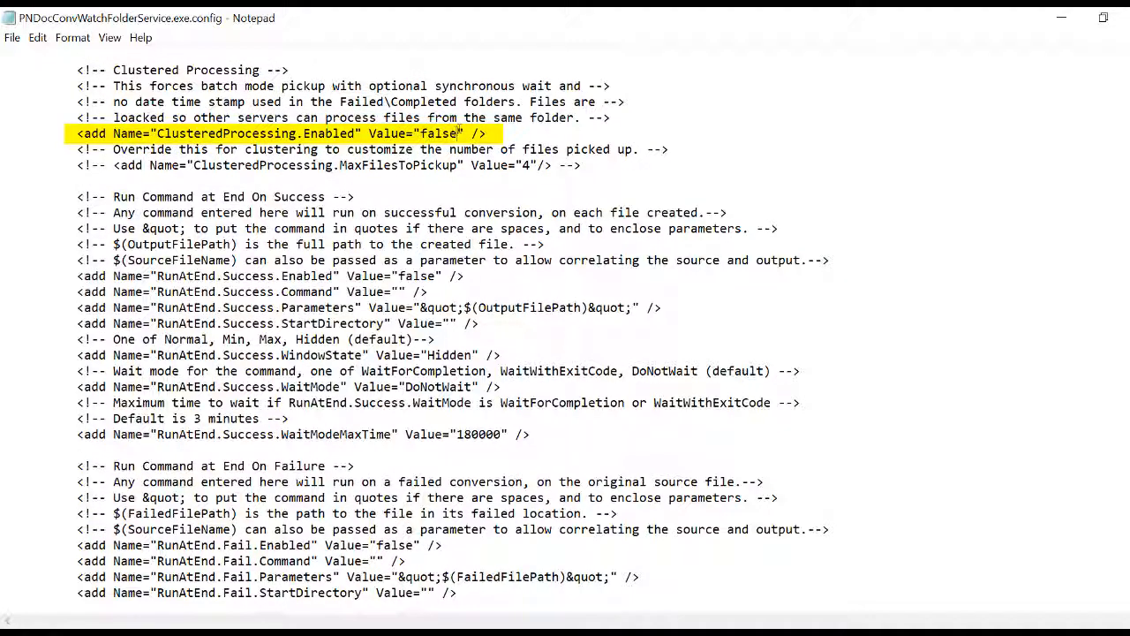
key("BackSpace")
key("BackSpace")
key("BackSpace")
key("BackSpace")
key("BackSpace")
type("true")
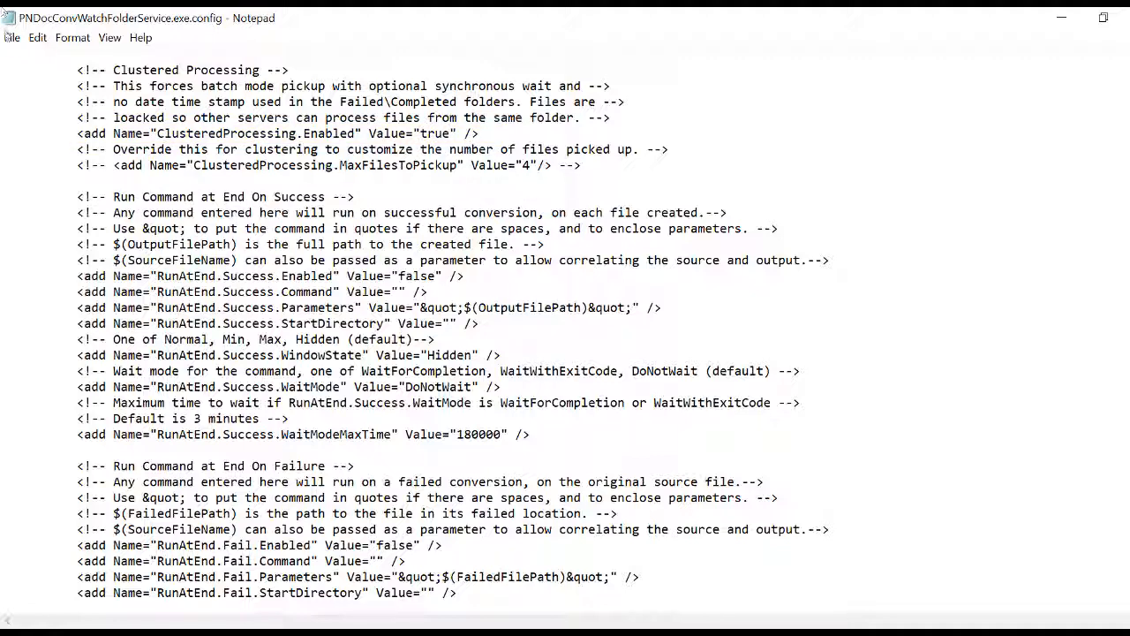
left_click(13, 37)
left_click(38, 97)
- Start the Document Conversion Service using its system tray utility
left_click(942, 633)
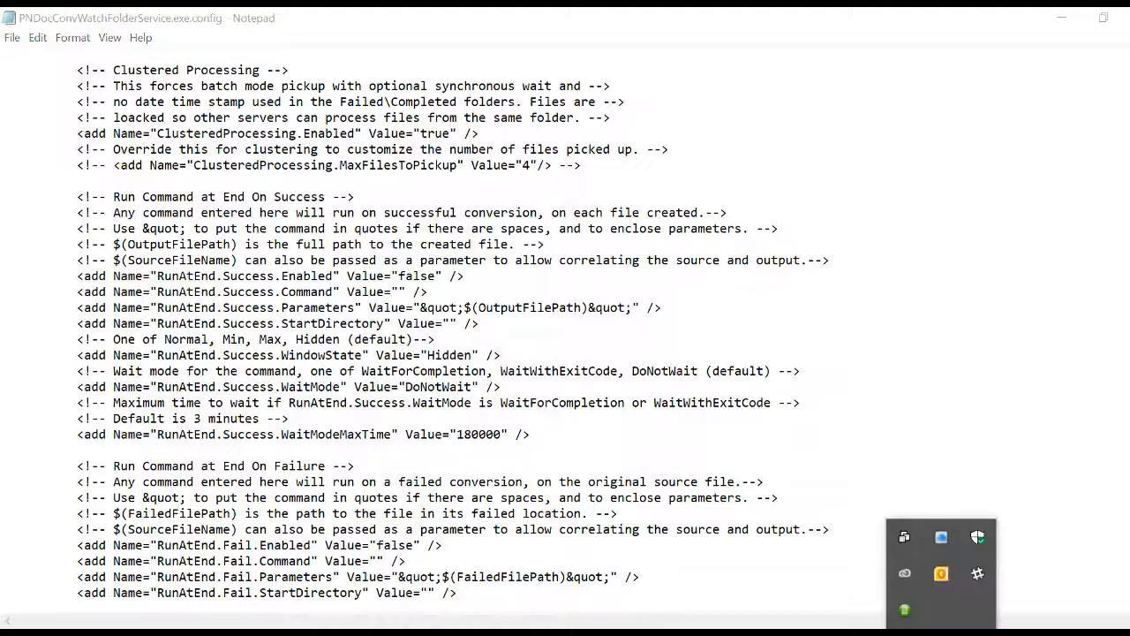
right_click(904, 615)
left_click(830, 509)
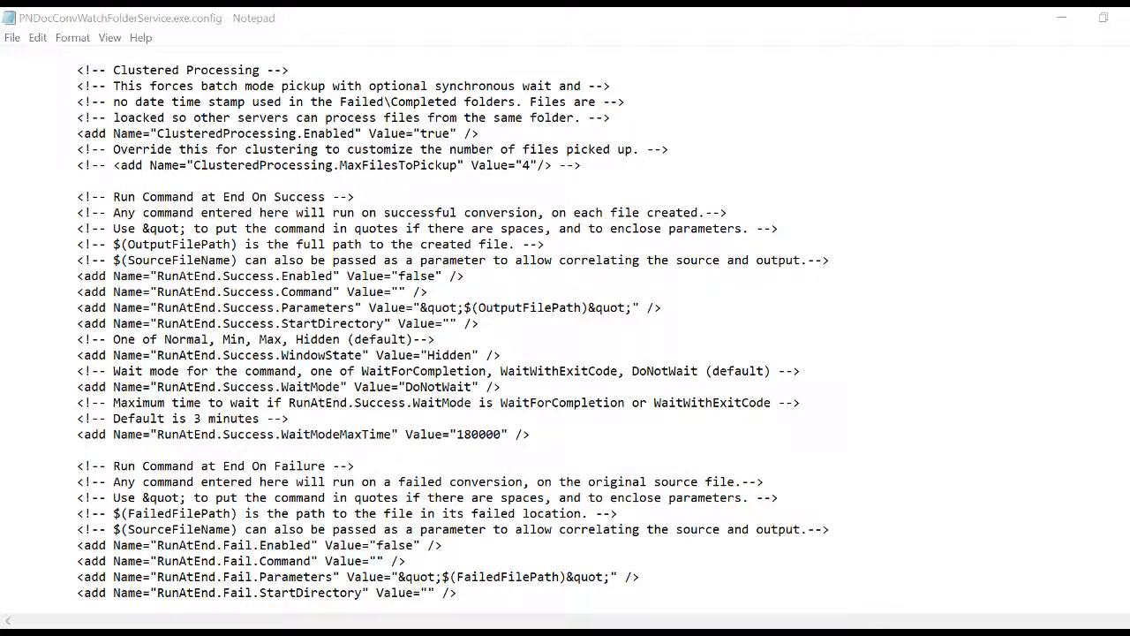
- Start the Watch Folder Service from the Document Conversion Service program group and dismiss the resulting dialog
key("super")
scroll(135, 420, "down", 2)
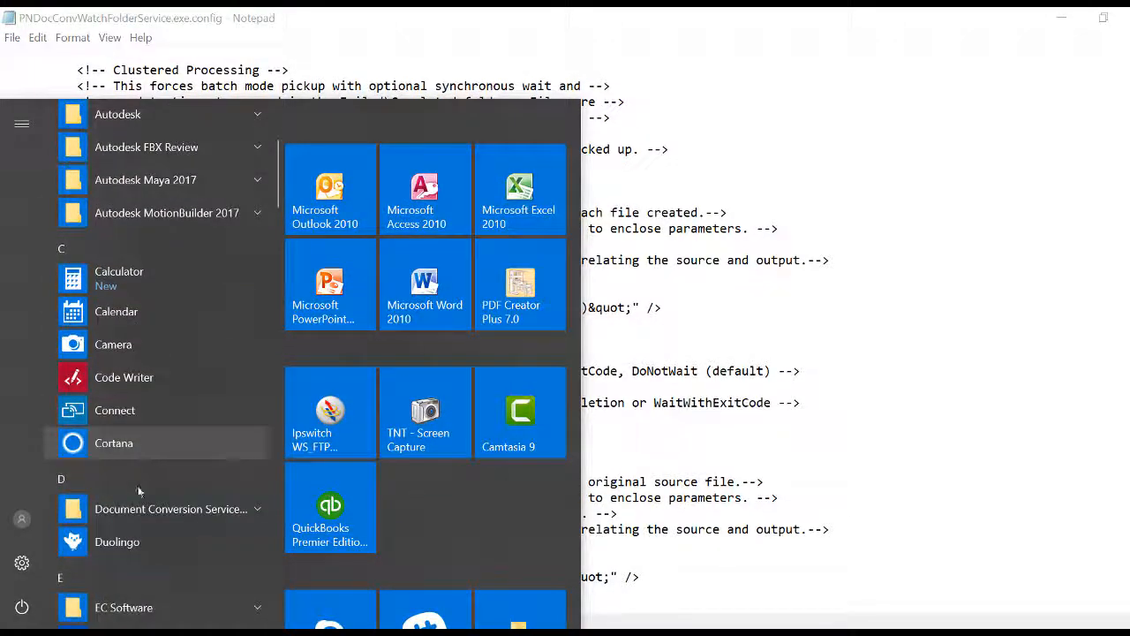
left_click(138, 499)
scroll(139, 501, "down", 4)
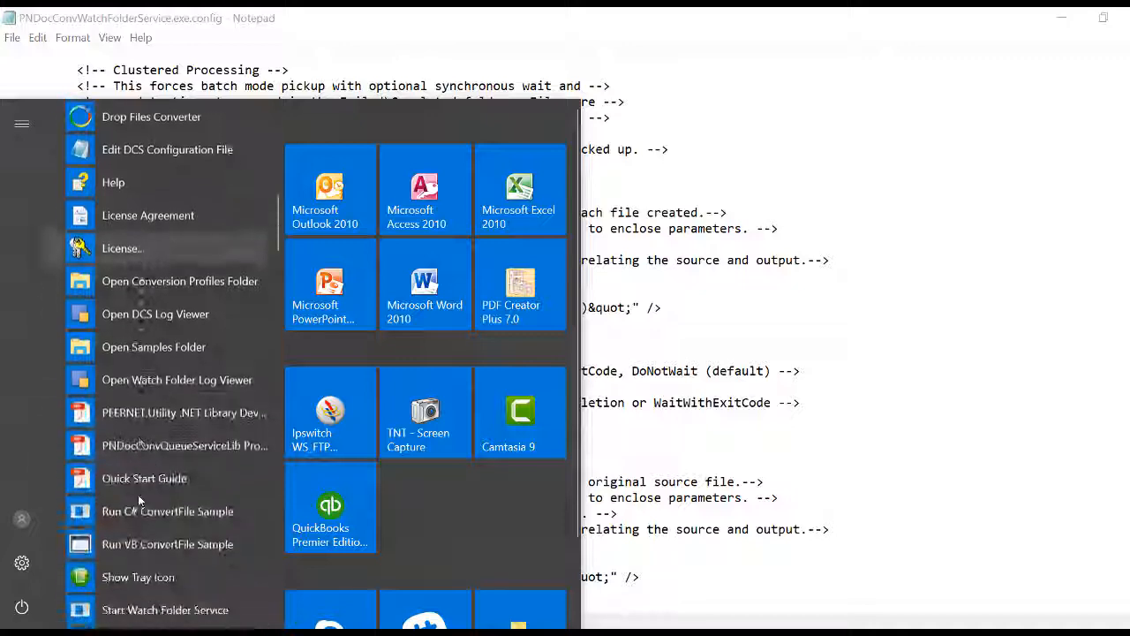
left_click(152, 532)
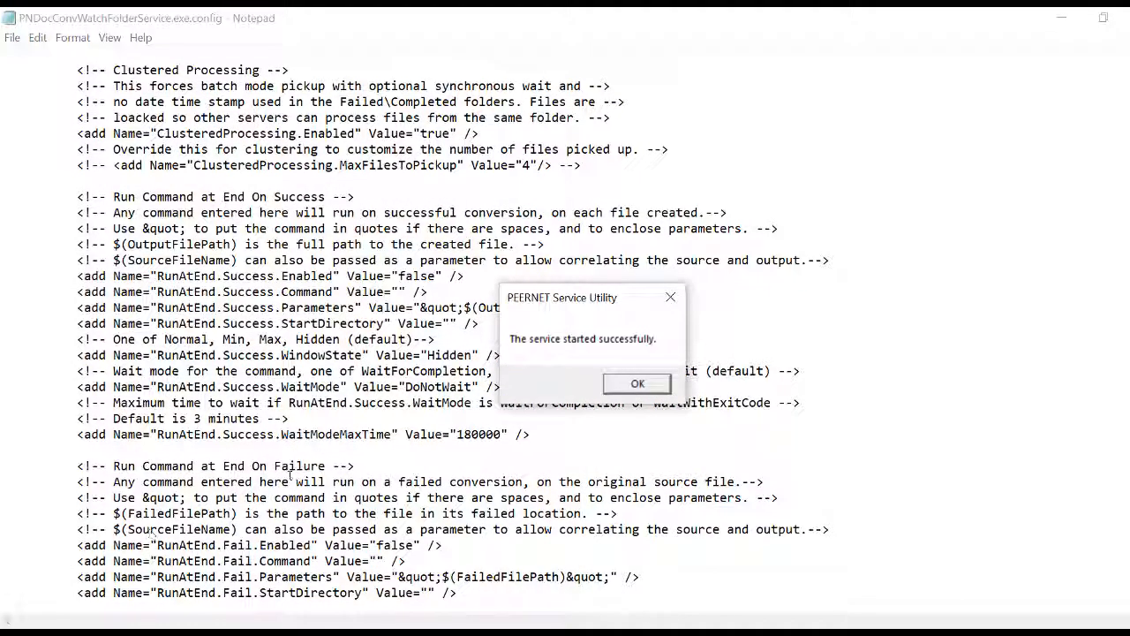
left_click(638, 384)
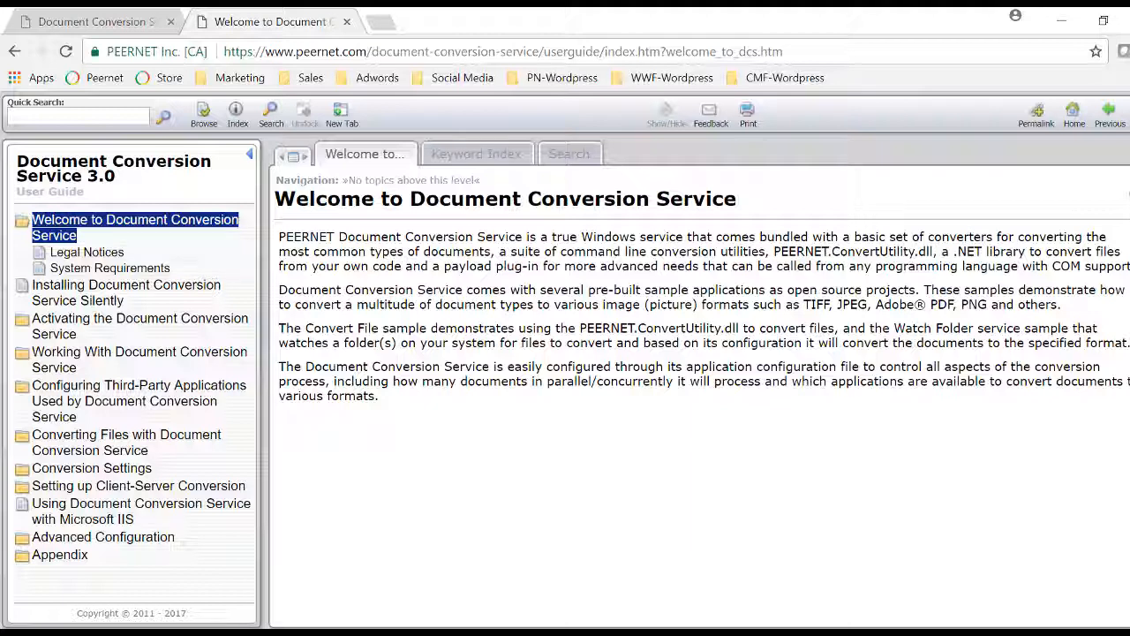
- In the browser's Document Conversion Service 3.0 user guide, open the High Performance Clustering and Fail Over Conversion topic under Converting Files
left_click(177, 439)
scroll(173, 433, "down", 2)
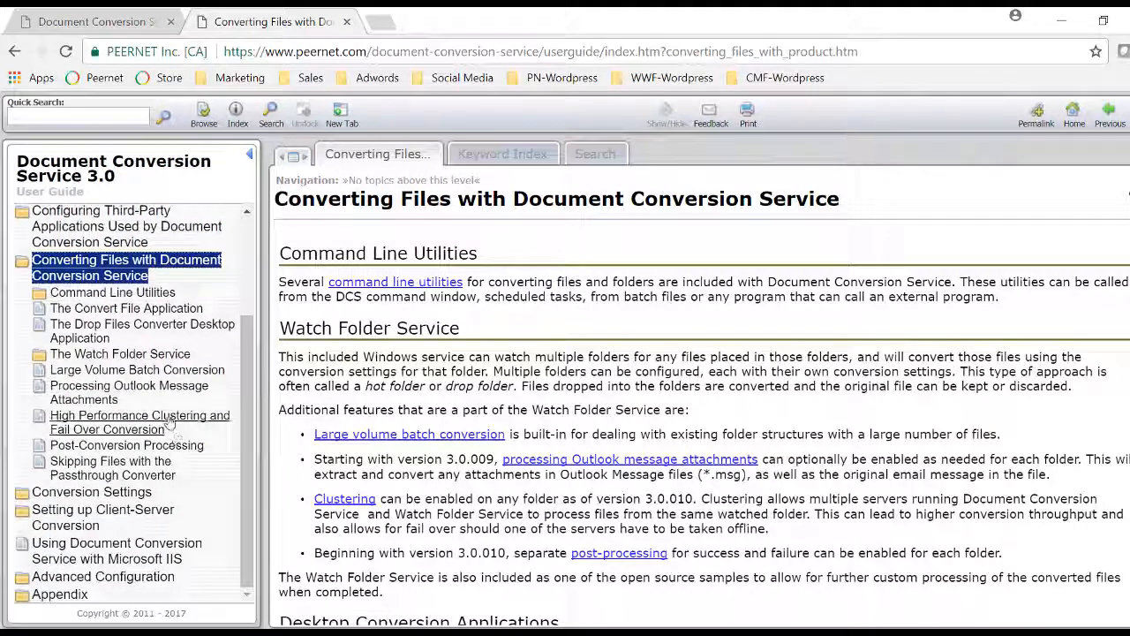
left_click(169, 423)
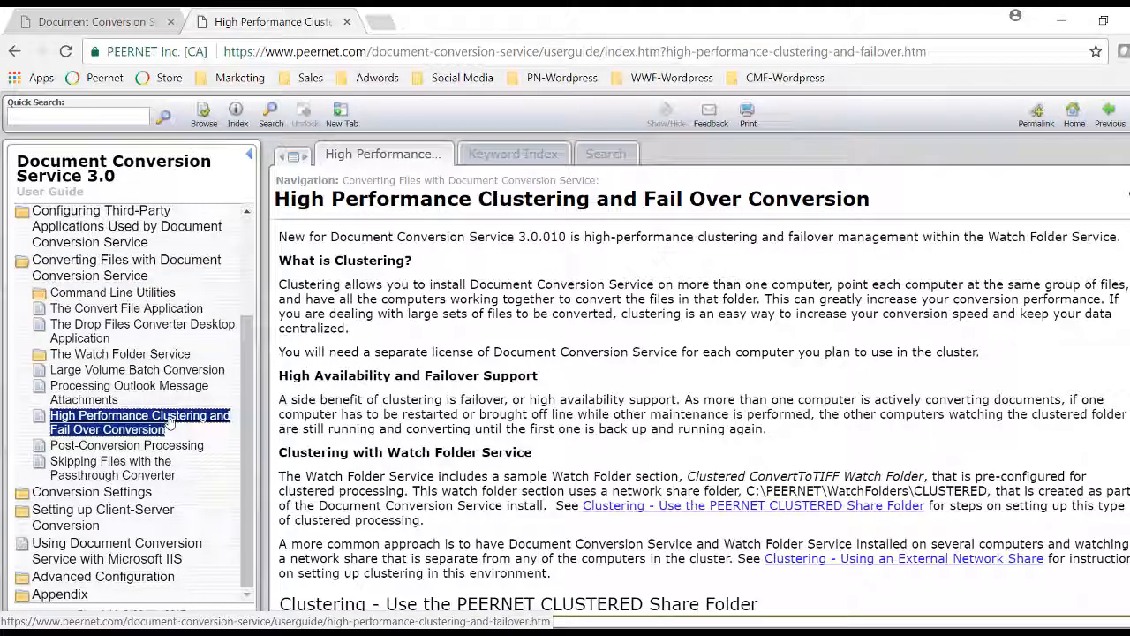